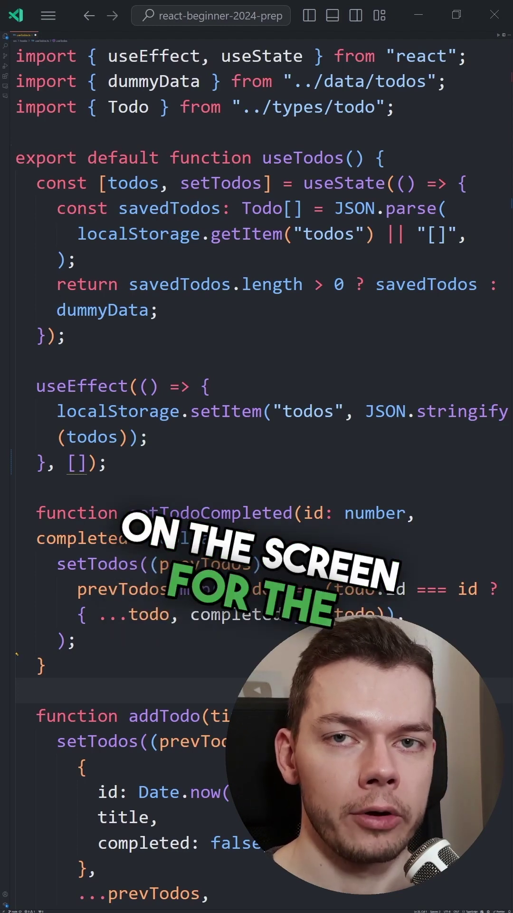
text(todos)
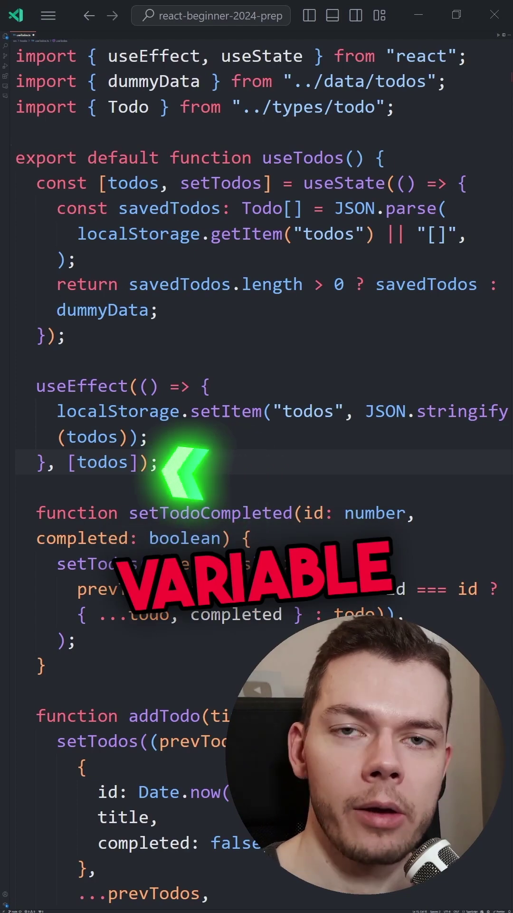